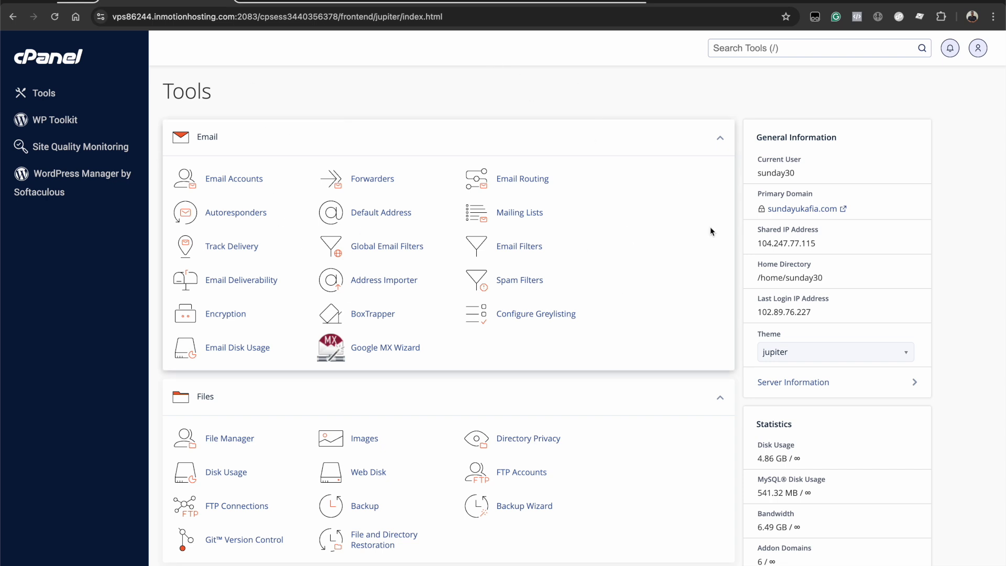
Step: Open Email Accounts and scroll through the table of 21 existing mailboxes
left_click(718, 140)
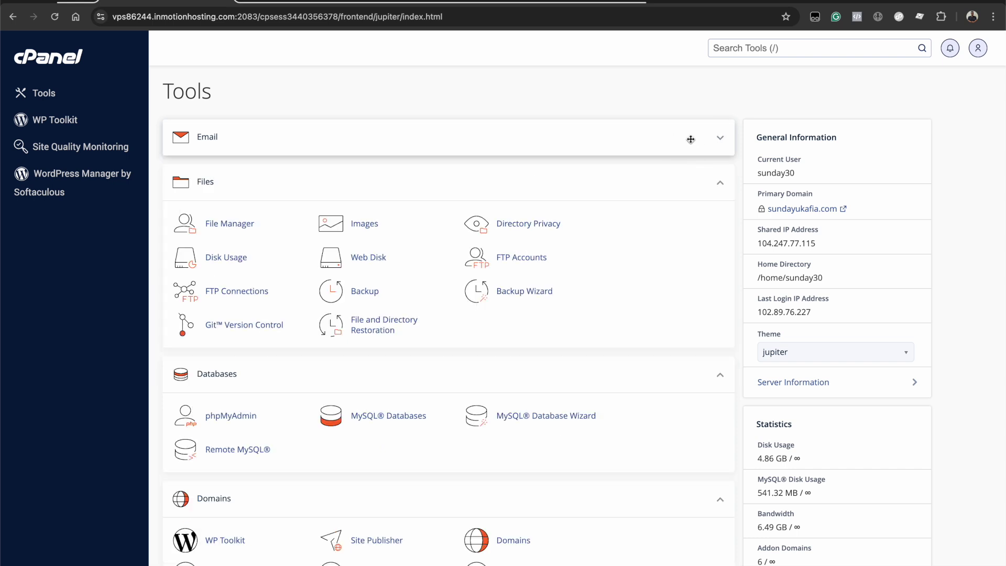
left_click(721, 142)
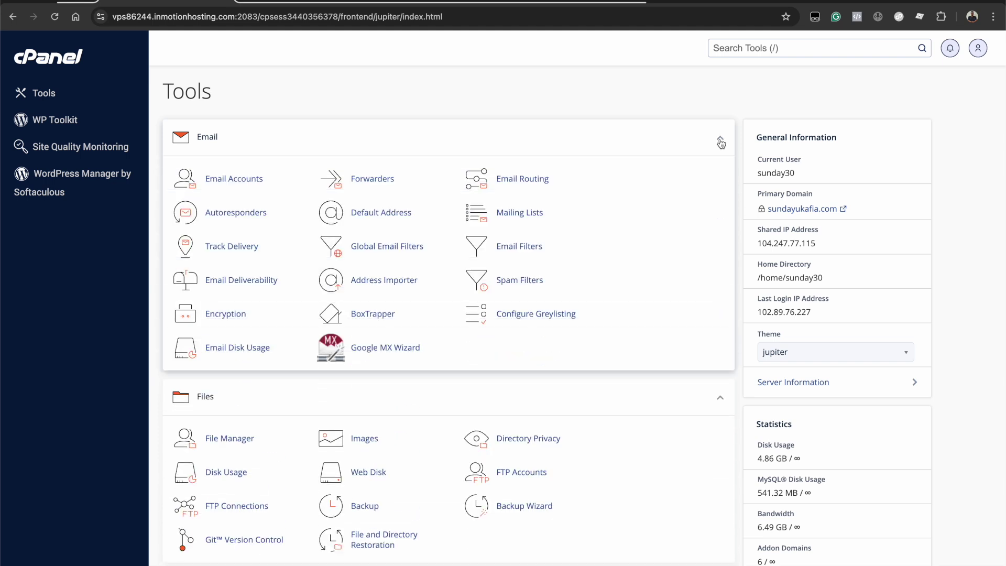
left_click(244, 185)
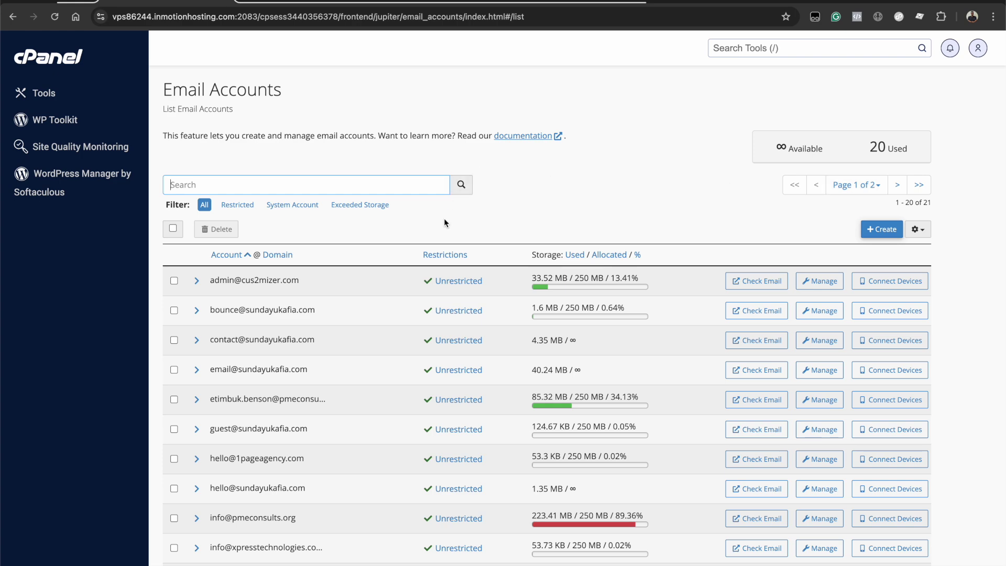
scroll(410, 326, "down", 3)
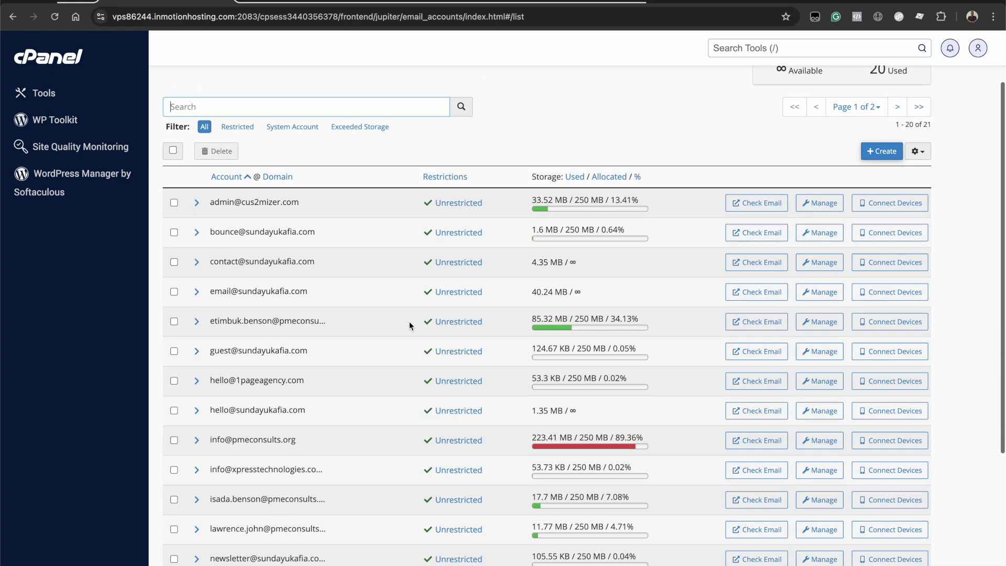
scroll(394, 261, "down", 2)
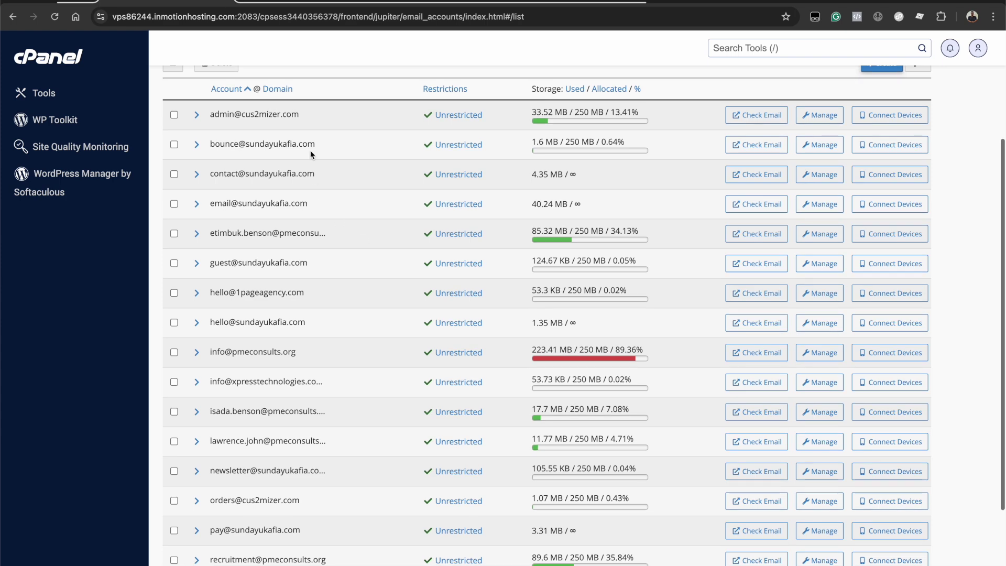
scroll(386, 377, "down", 2)
scroll(391, 315, "up", 5)
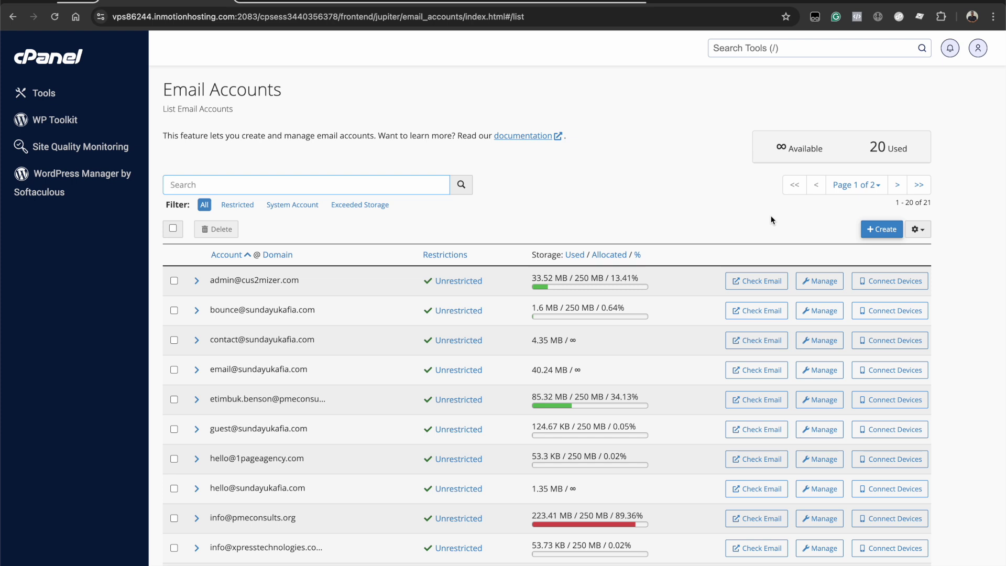
Step: Start a new email account and keep sundayukafia.com as its domain
left_click(879, 232)
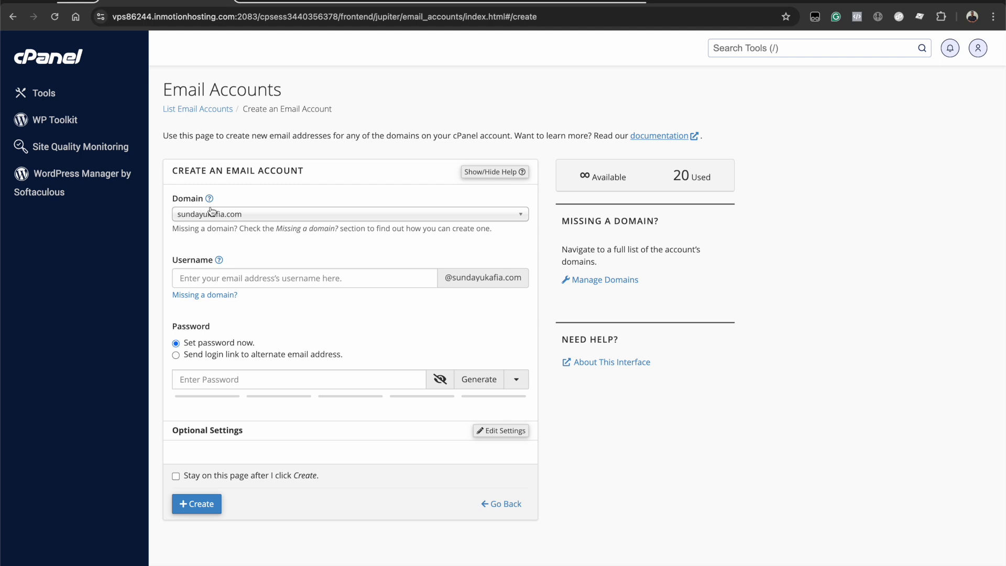
left_click(267, 219)
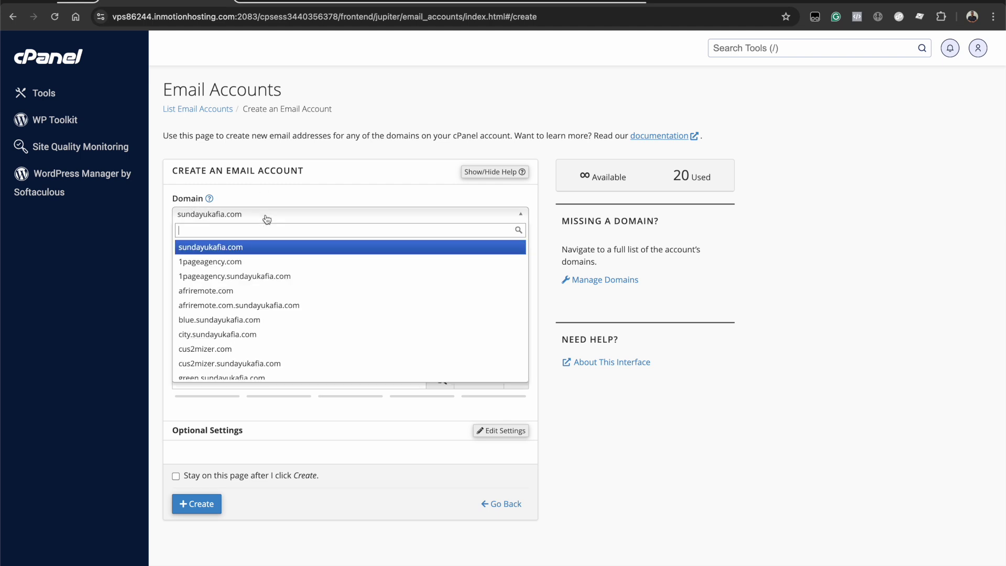
scroll(290, 375, "down", 3)
scroll(324, 312, "up", 3)
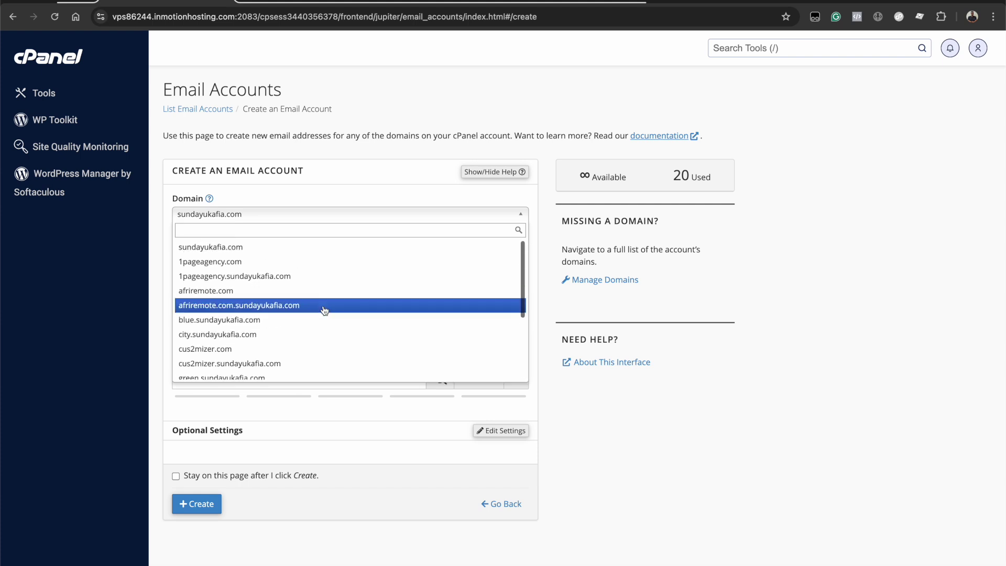
left_click(260, 249)
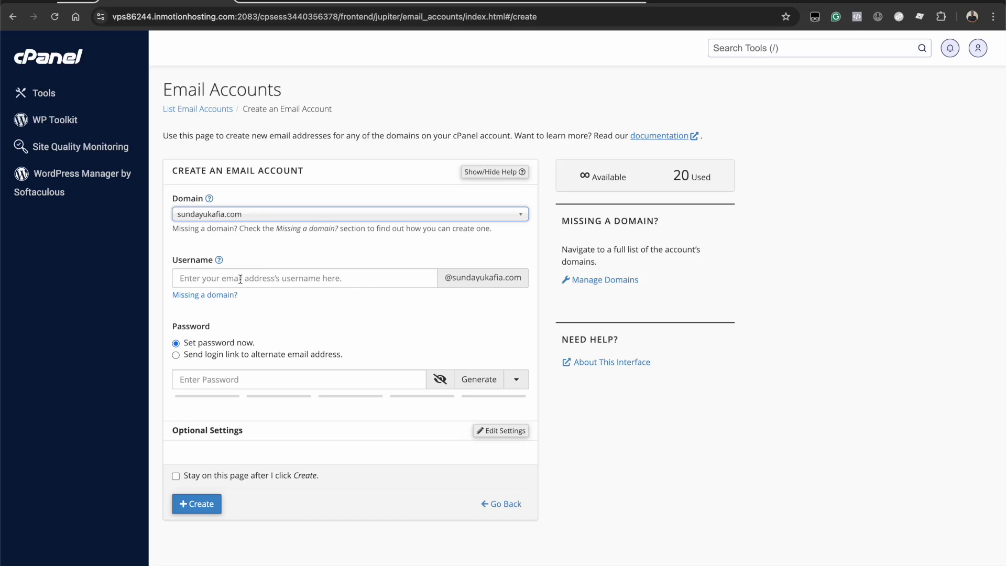
left_click(257, 277)
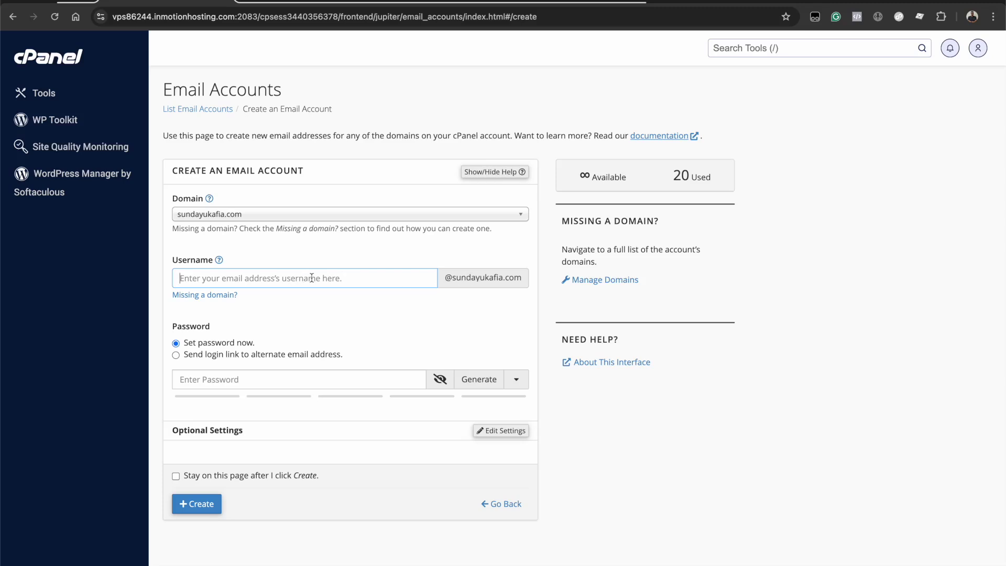
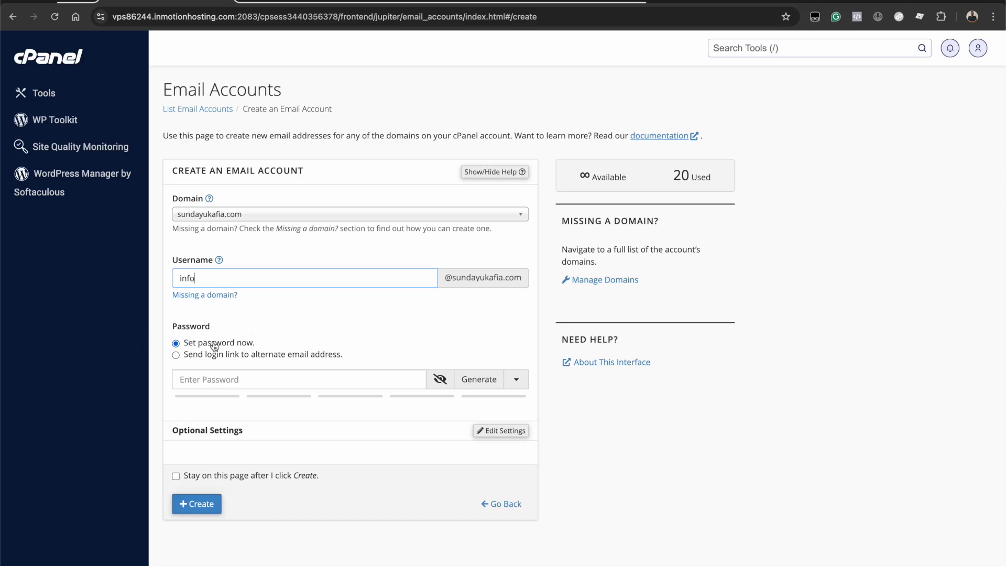
left_click(245, 380)
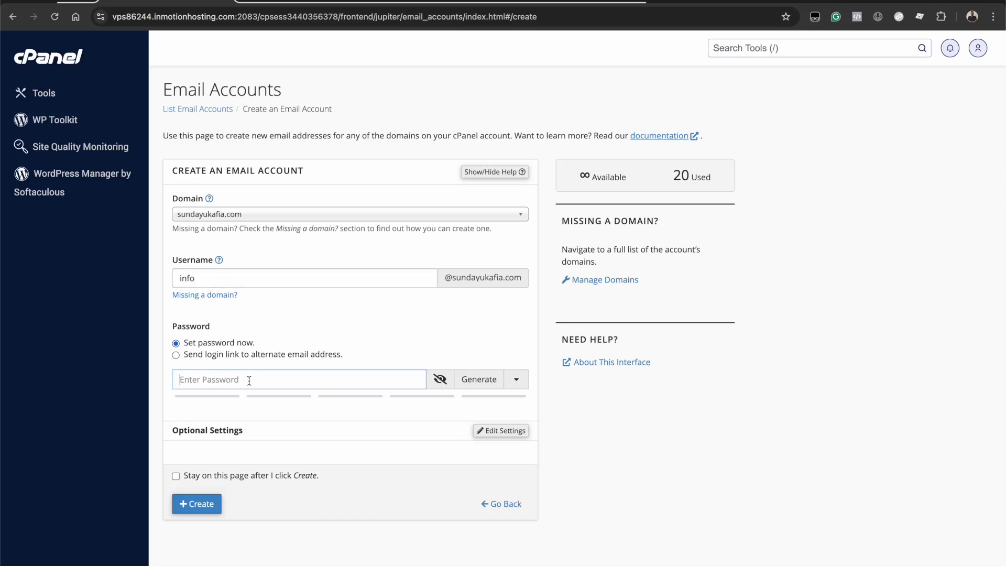
left_click(442, 382)
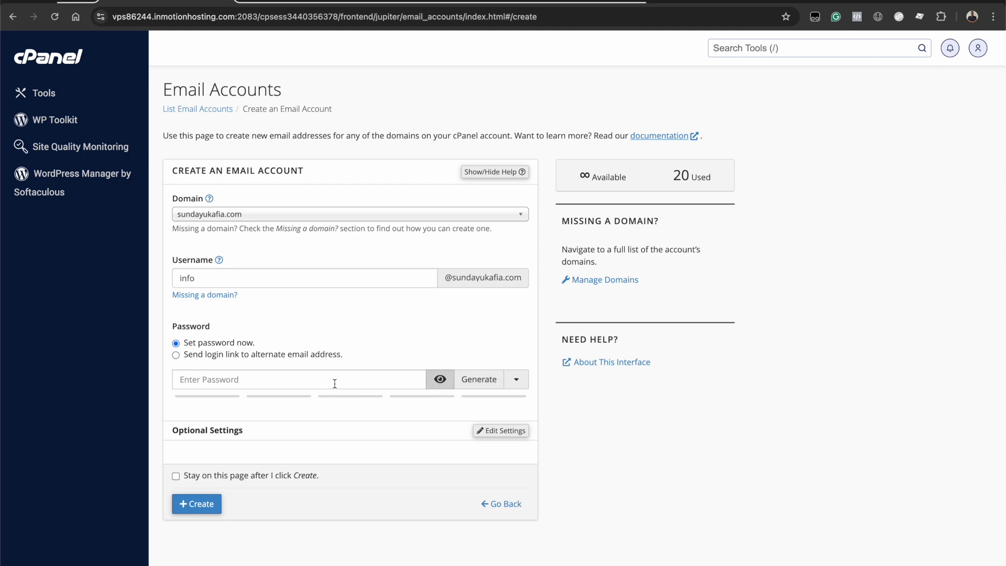
left_click(335, 383)
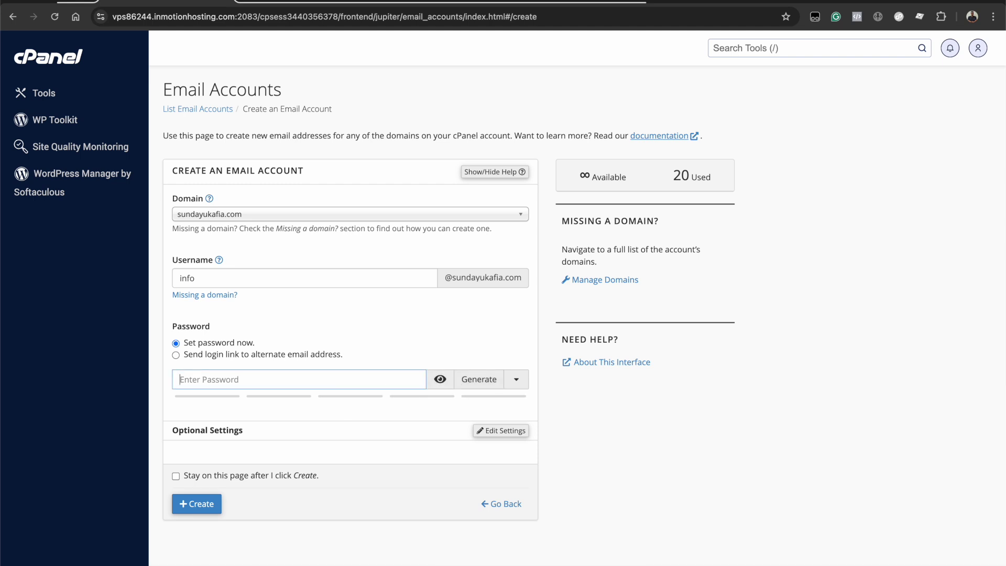
type("123456789")
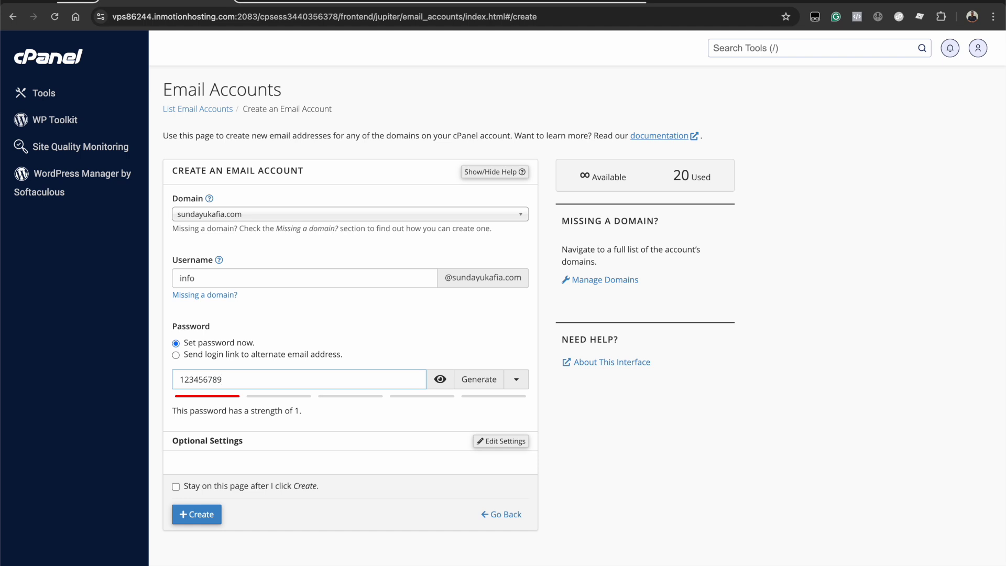
left_click(240, 356)
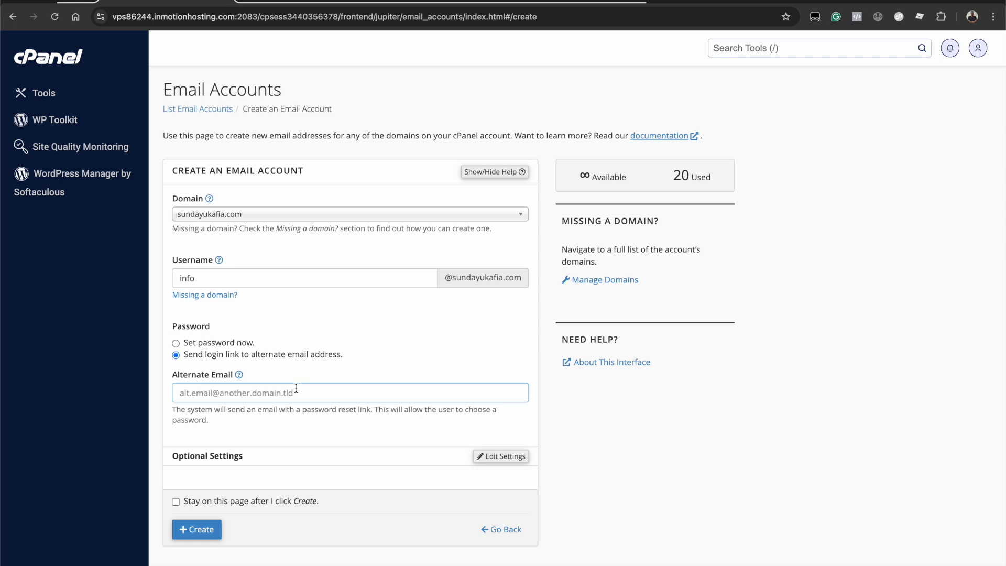
left_click(237, 343)
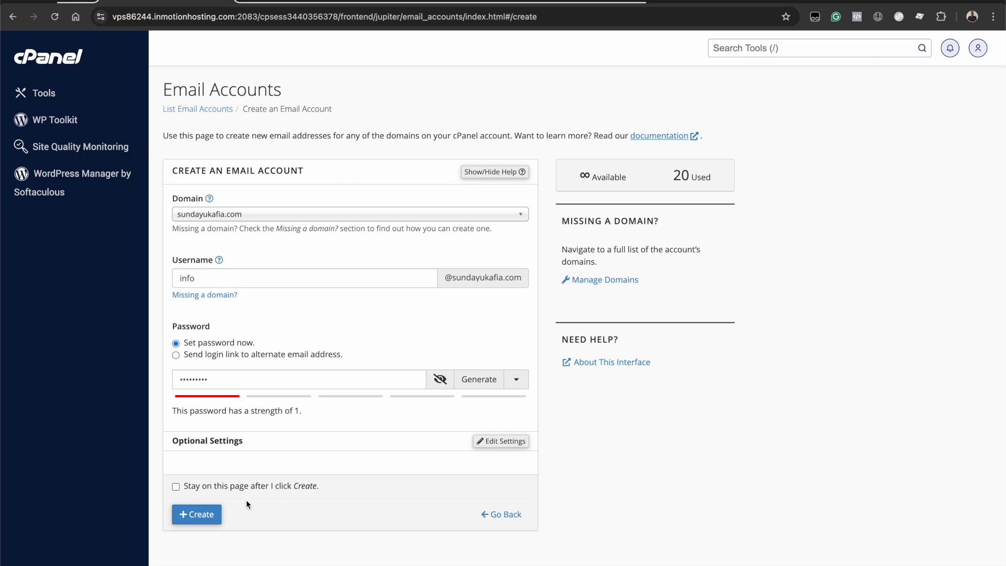
left_click(204, 516)
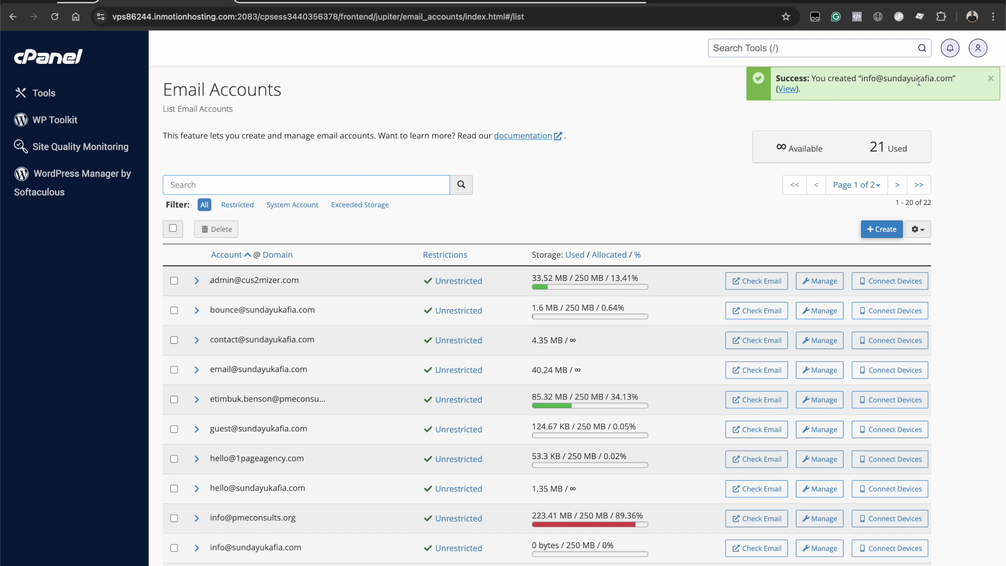
scroll(411, 480, "down", 3)
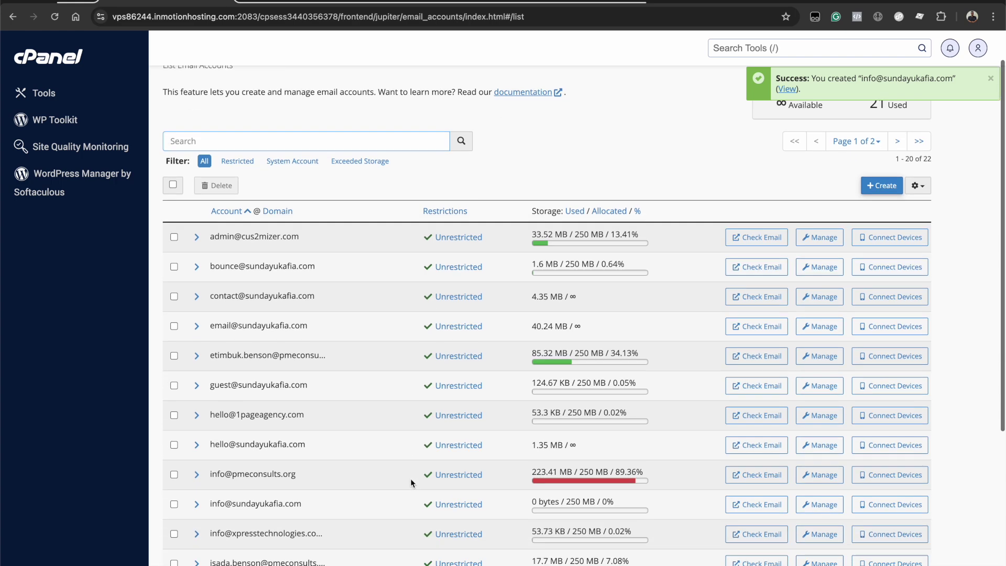
scroll(410, 482, "down", 3)
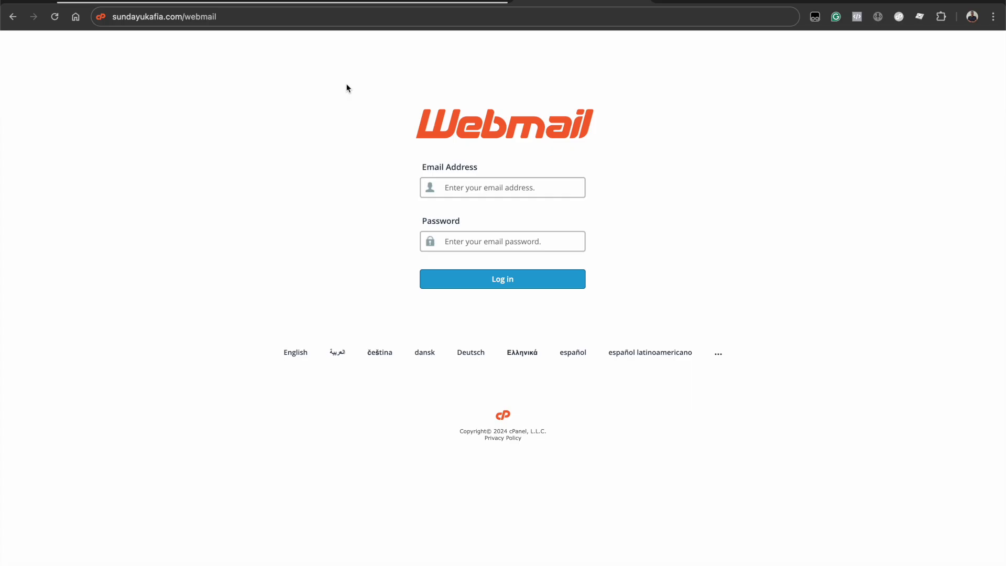
Step: Autofill the new mailbox's saved address and password on the Webmail login page and log in
left_click(241, 18)
left_click(255, 18)
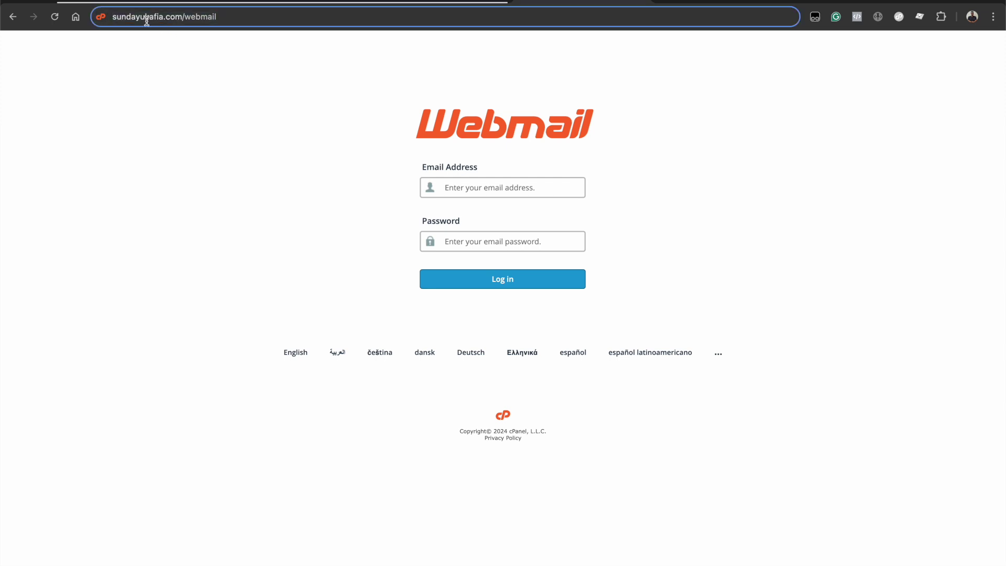
left_click(295, 100)
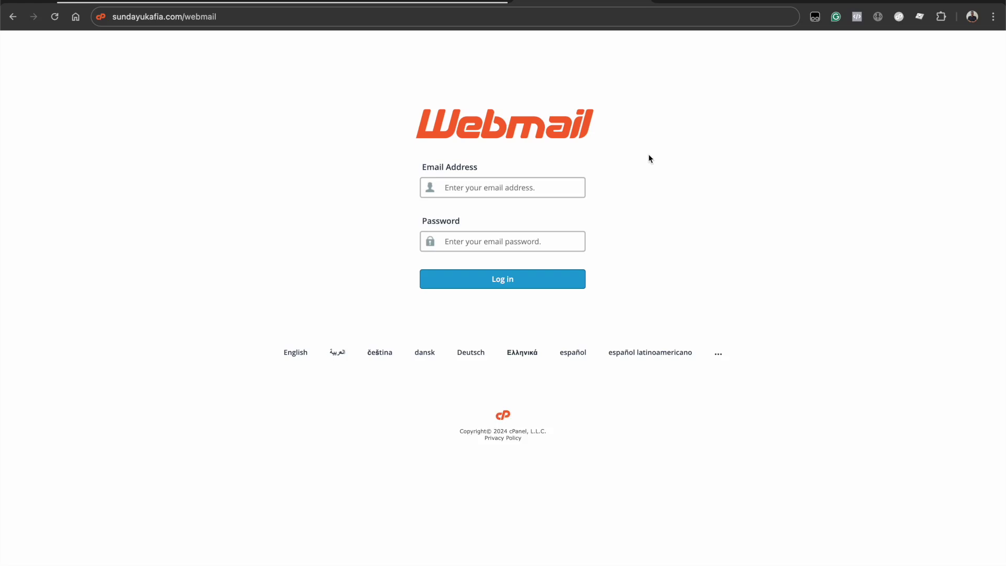
left_click(562, 184)
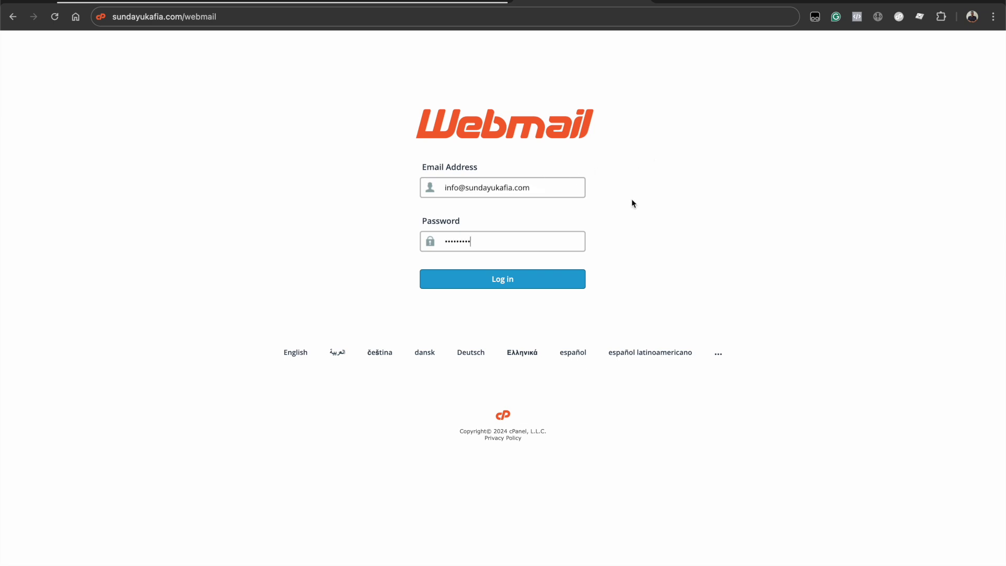
left_click(515, 288)
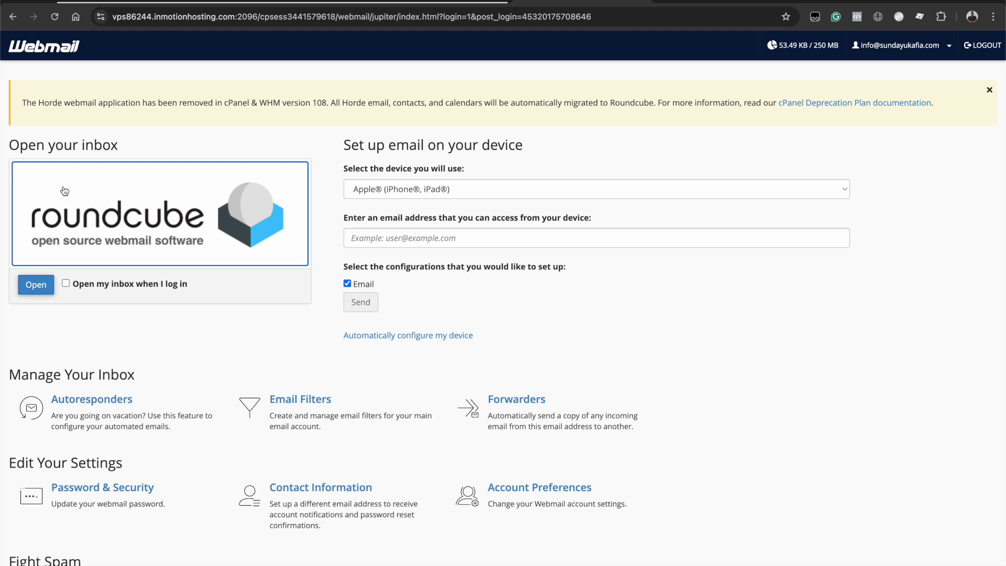
Step: Tick 'Open my inbox when I log in' and open the mailbox in Roundcube
left_click(64, 285)
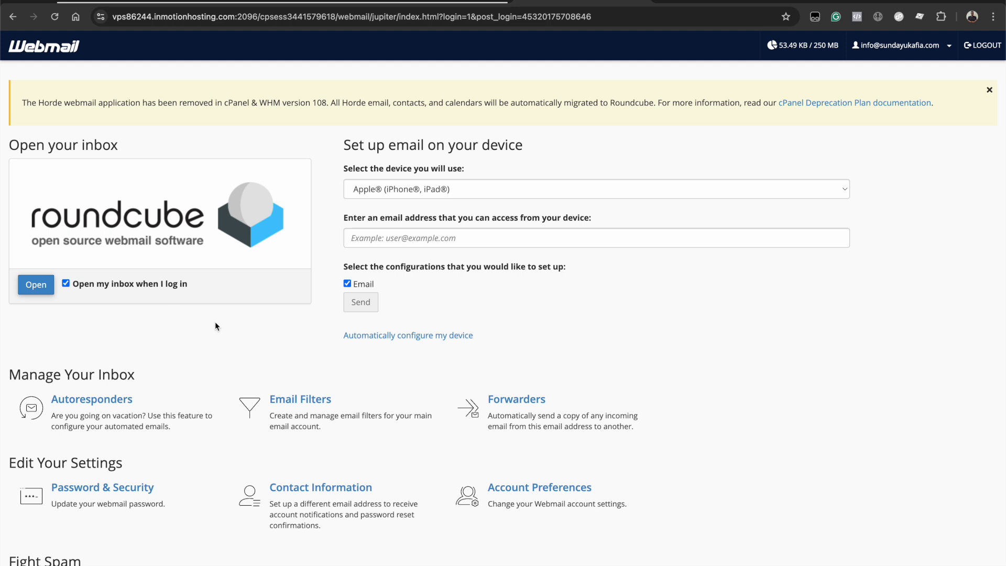
scroll(608, 331, "down", 3)
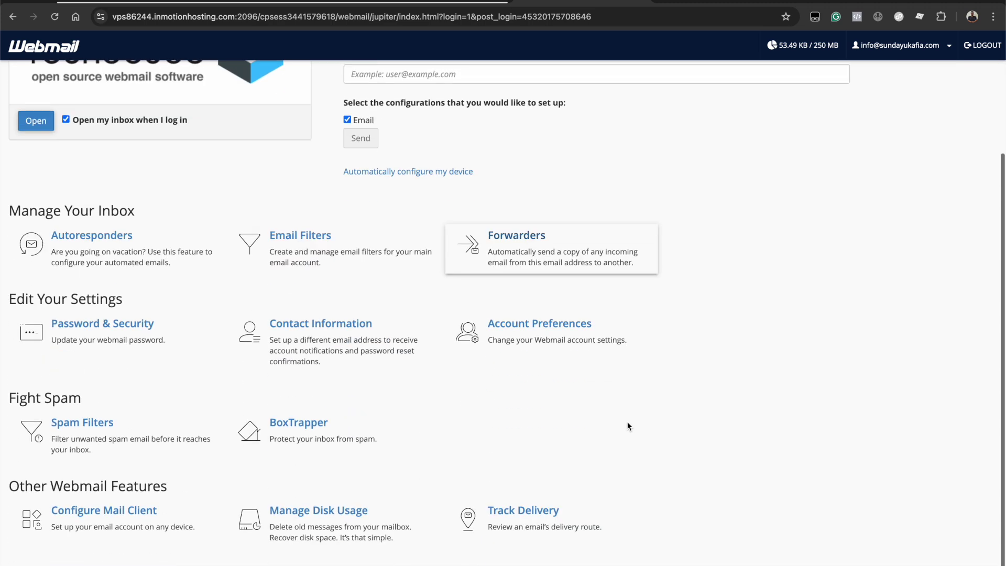
scroll(660, 256, "up", 3)
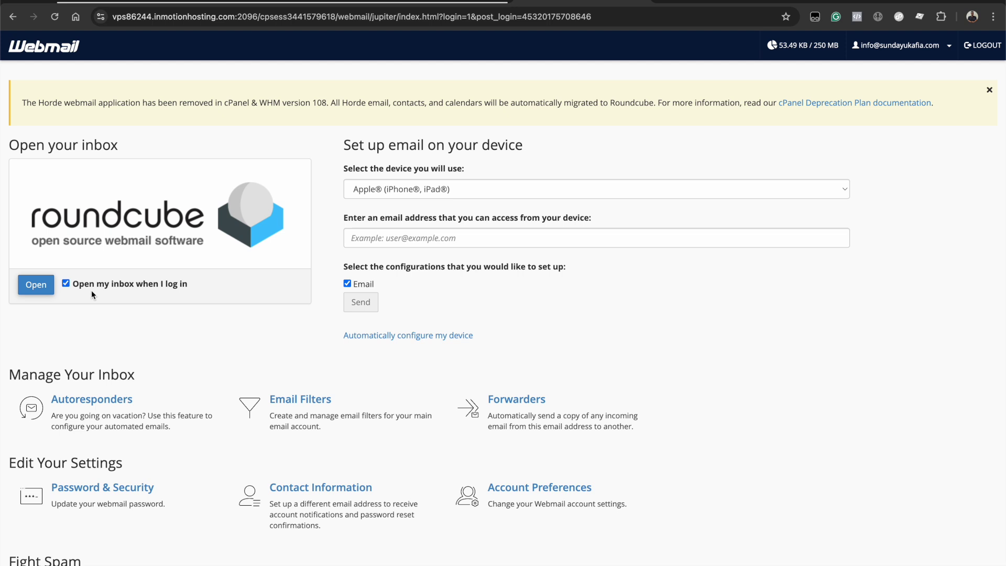
left_click(37, 290)
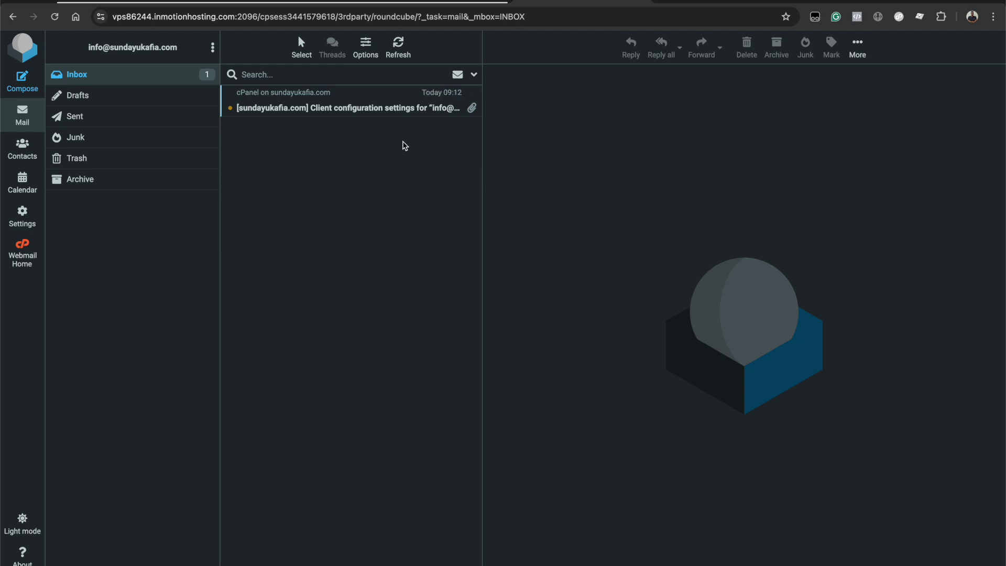
Step: Preview the cPanel client configuration settings message listing IMAP 993, POP3 995 and SMTP 465
left_click(391, 107)
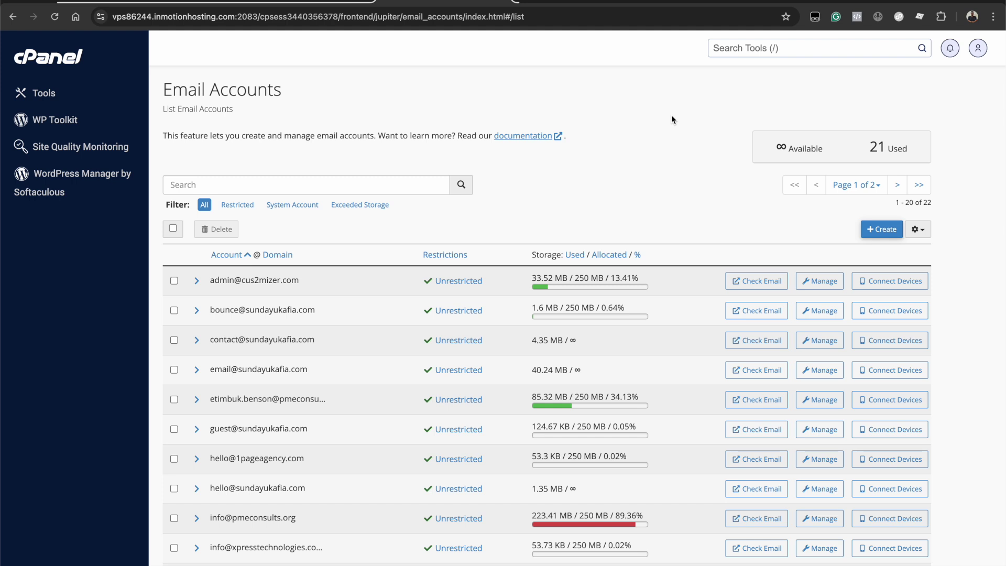
scroll(672, 124, "down", 1)
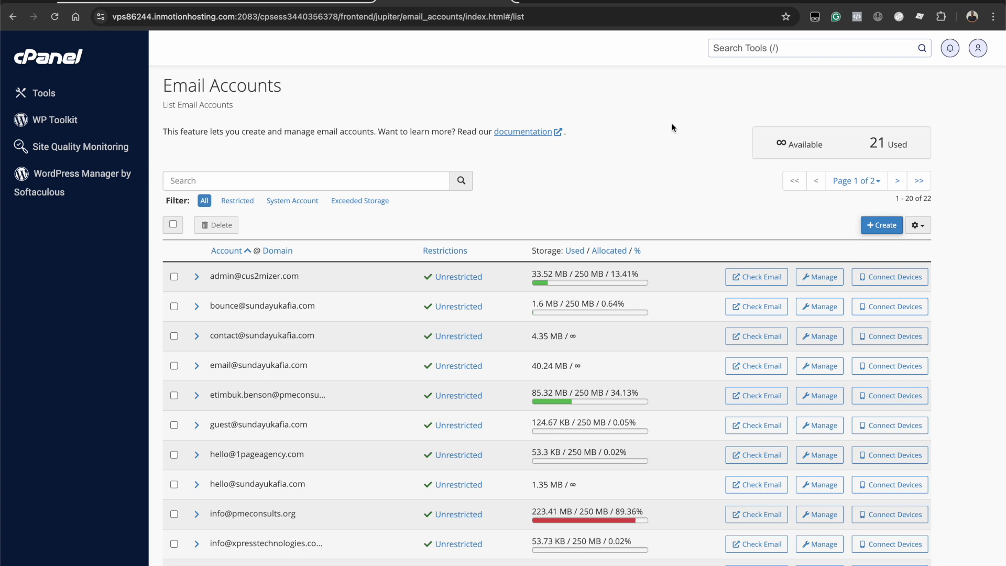
scroll(702, 184, "down", 3)
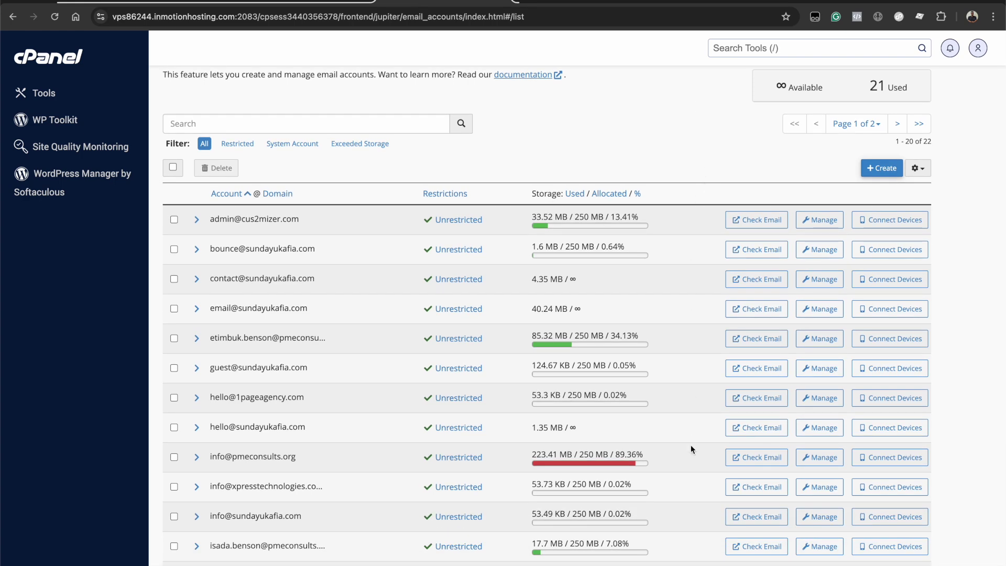
scroll(690, 445, "down", 5)
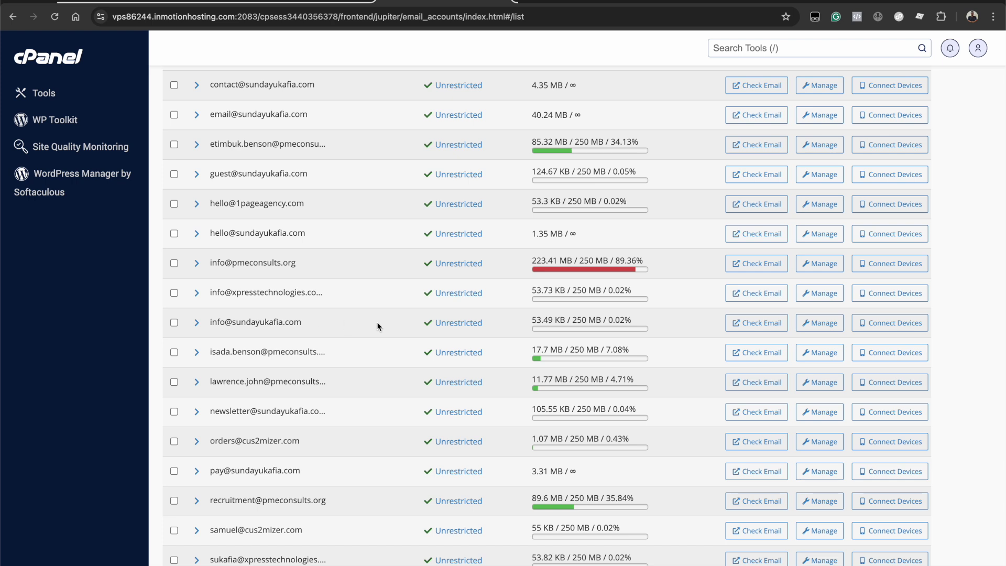
left_click(758, 323)
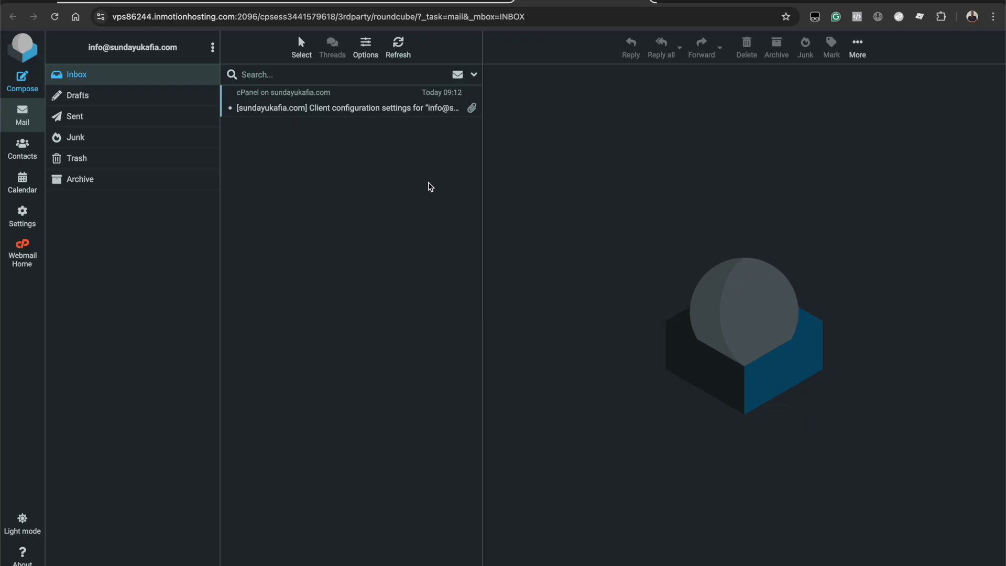
key("ctrl+w")
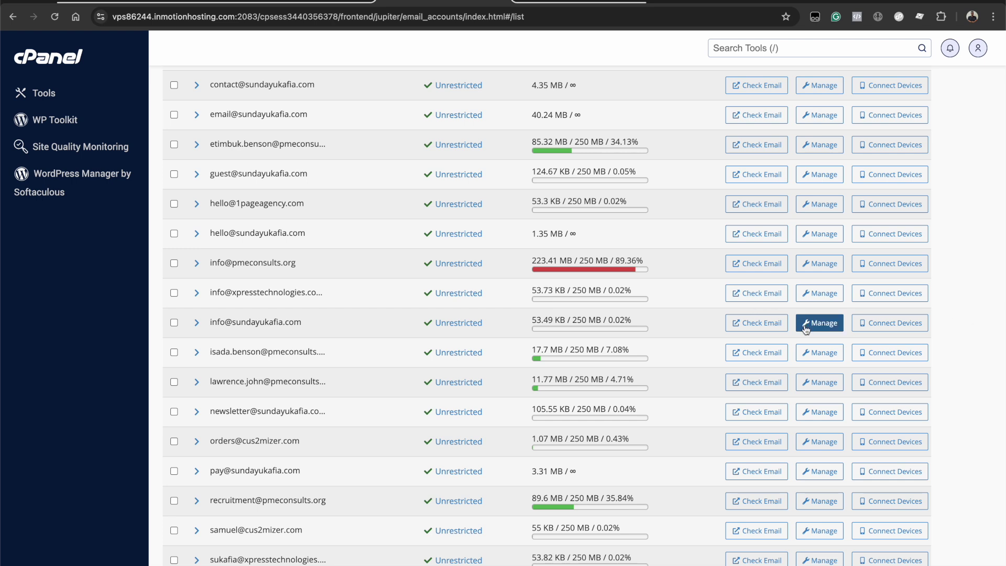
left_click(833, 328)
scroll(570, 366, "up", 1)
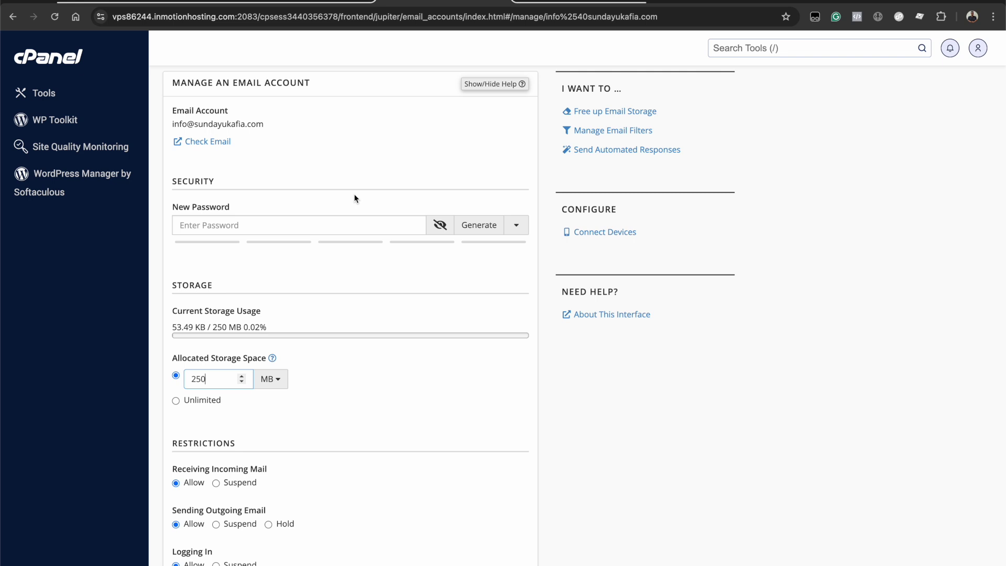
scroll(354, 199, "down", 3)
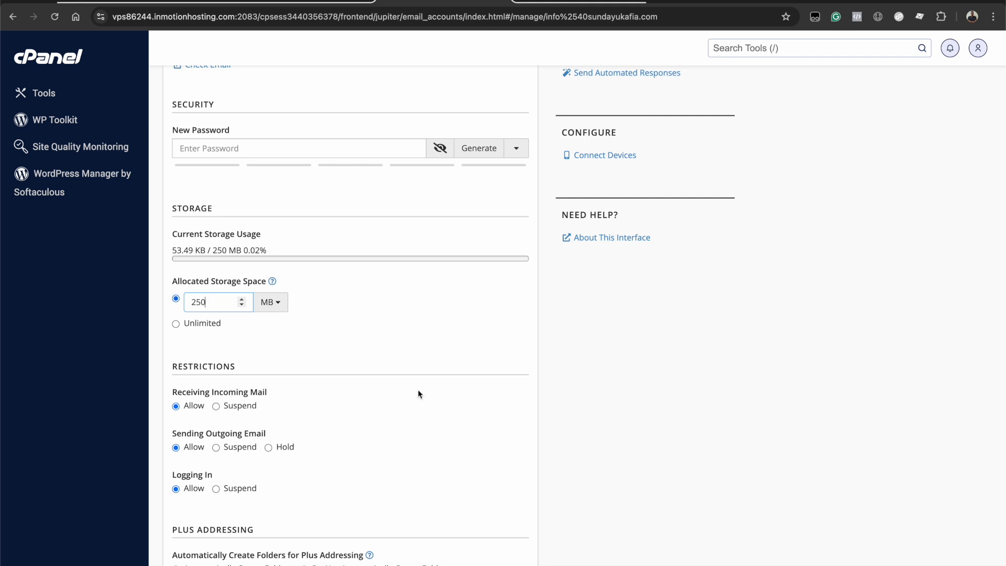
scroll(418, 394, "down", 5)
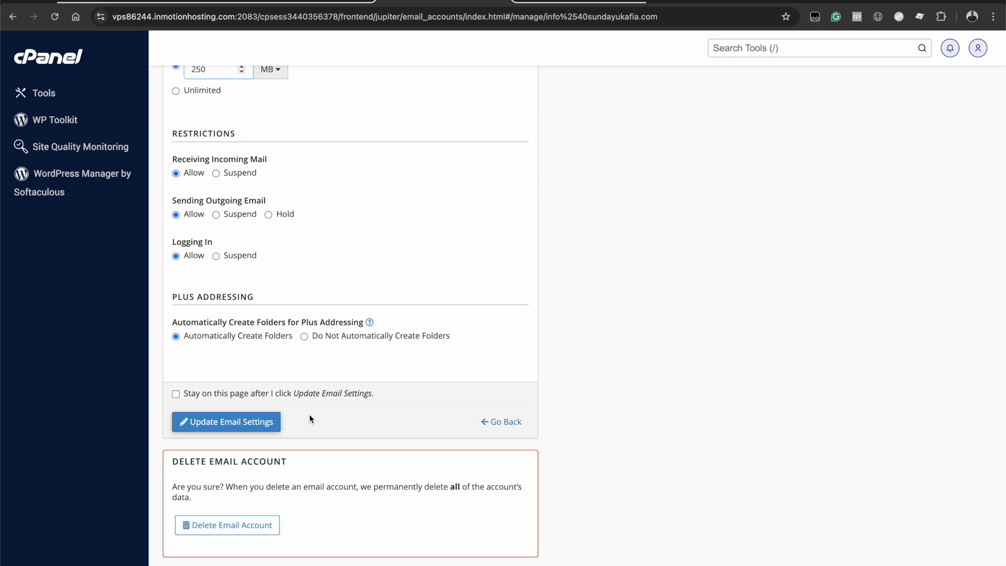
scroll(220, 441, "down", 1)
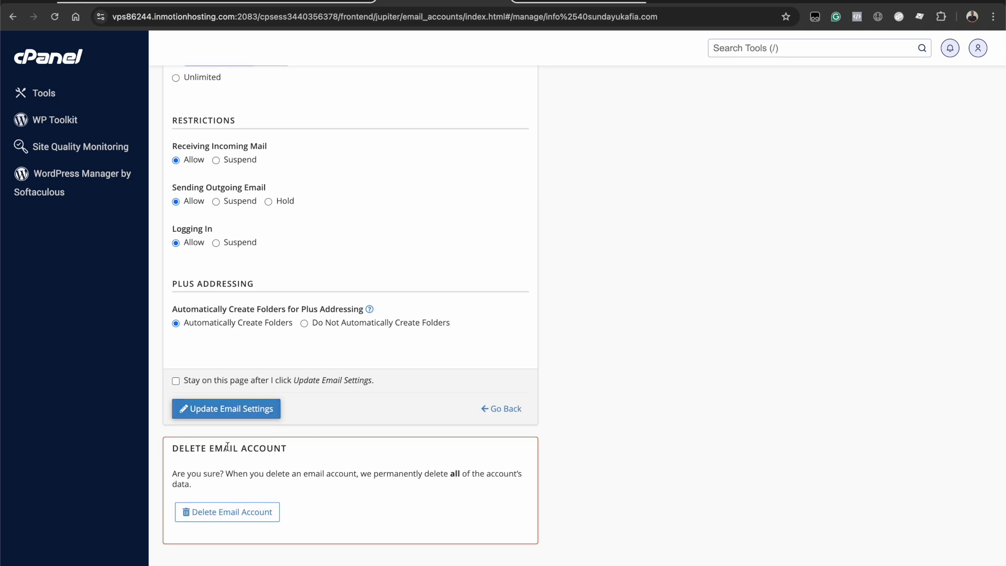